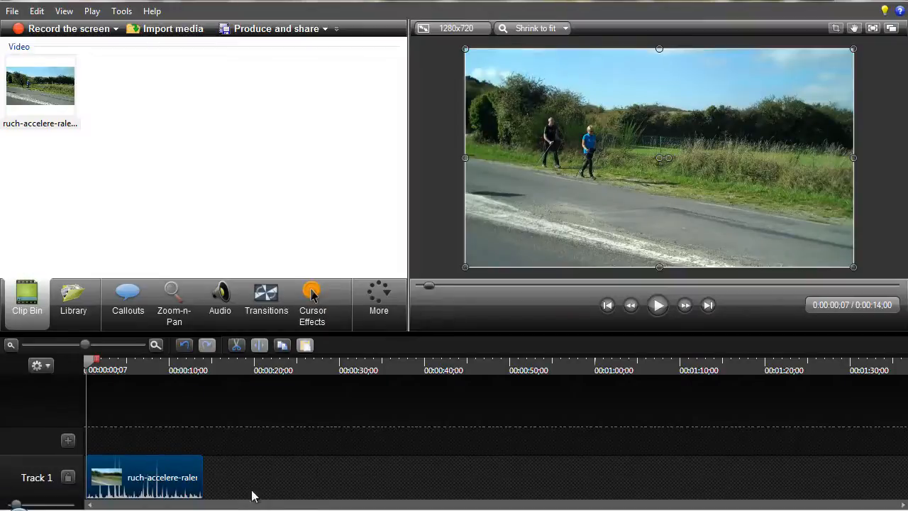
- Play the clip at its original speed to about the 8-second point, then return the playhead near the start
{"action": "key", "text": "space"}
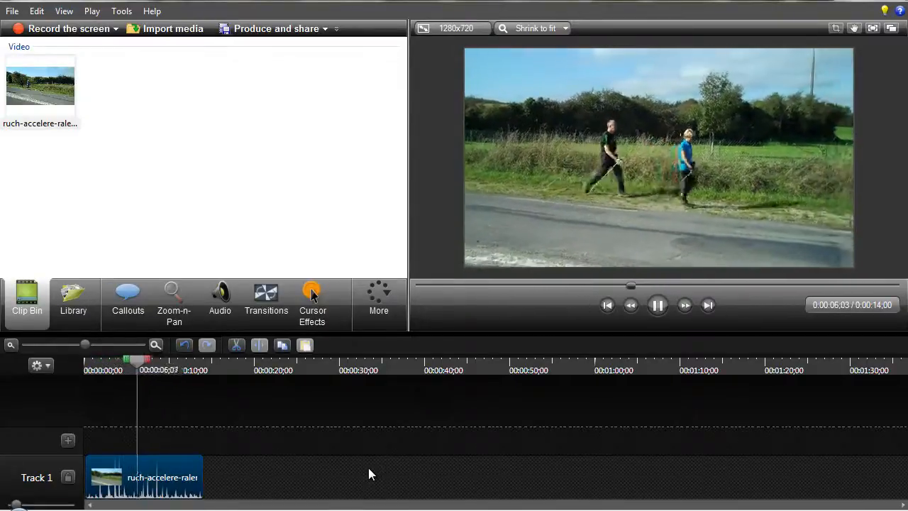
{"action": "key", "text": "space"}
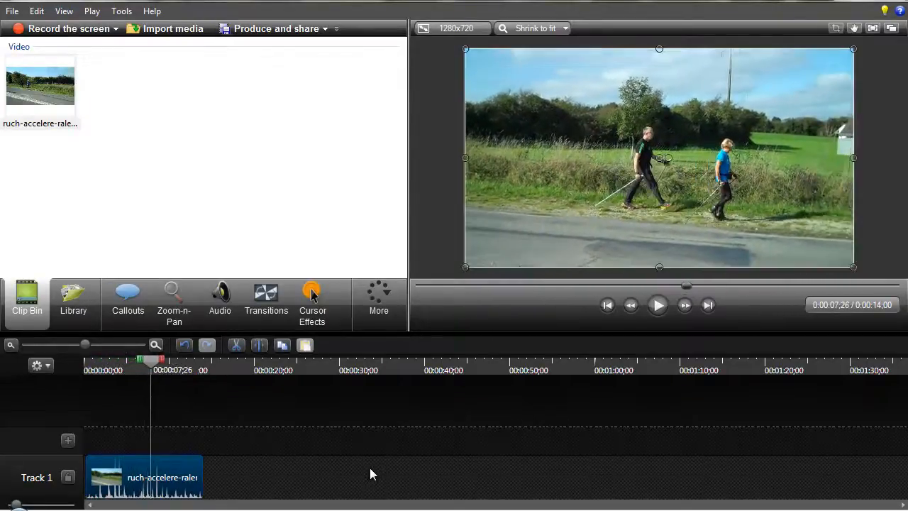
{"action": "left_click", "coordinate": [88, 369]}
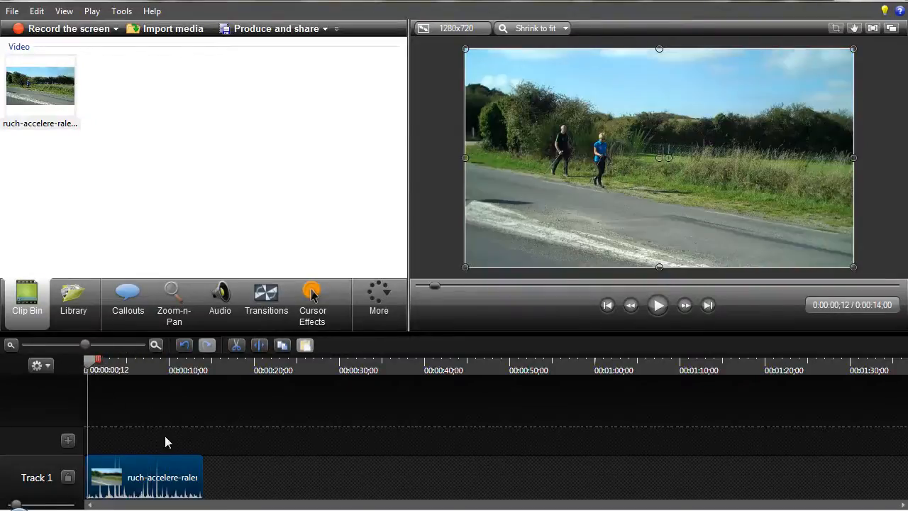
- Set the Track 1 clip's speed to 250 % of the original and play back part of it
{"action": "right_click", "coordinate": [174, 476]}
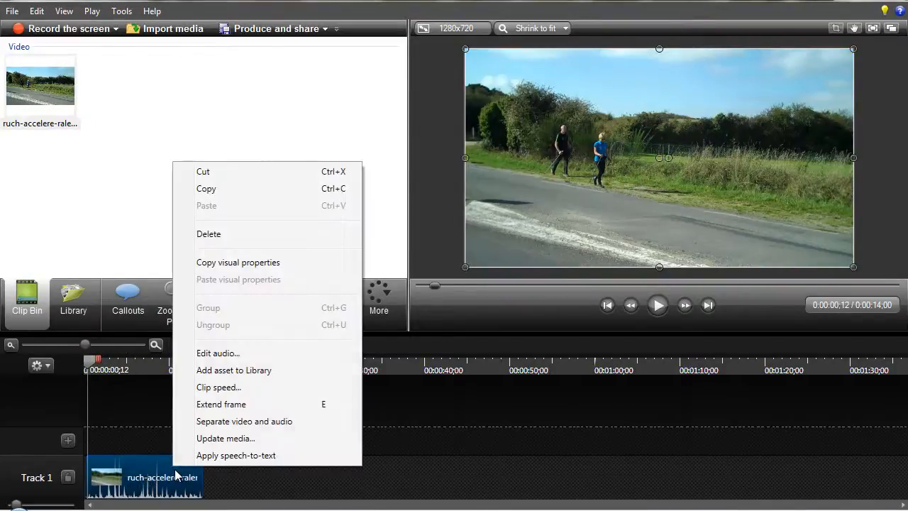
{"action": "left_click", "coordinate": [224, 389]}
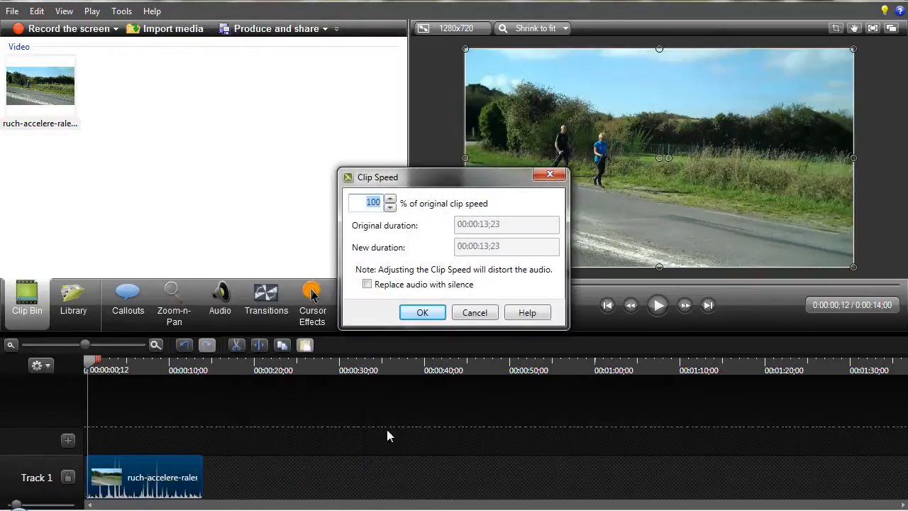
{"action": "type", "text": "250"}
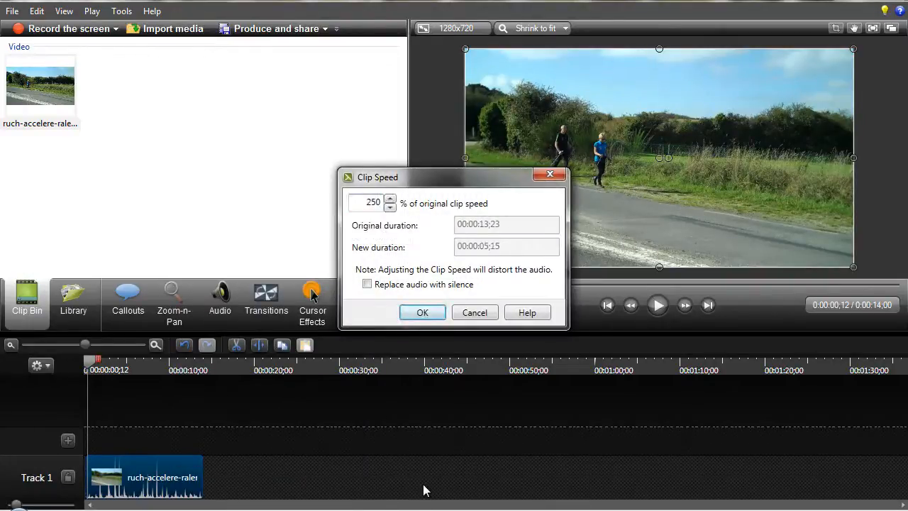
{"action": "left_click", "coordinate": [420, 313]}
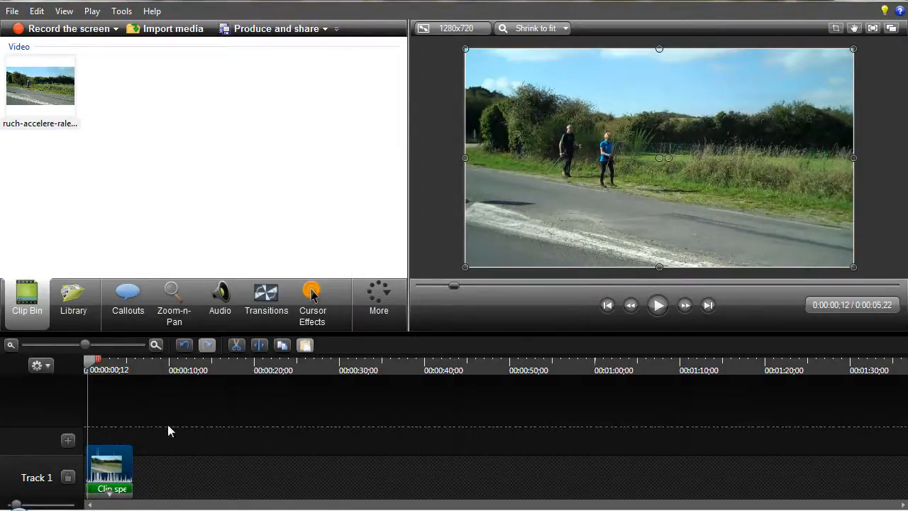
{"action": "key", "text": "space"}
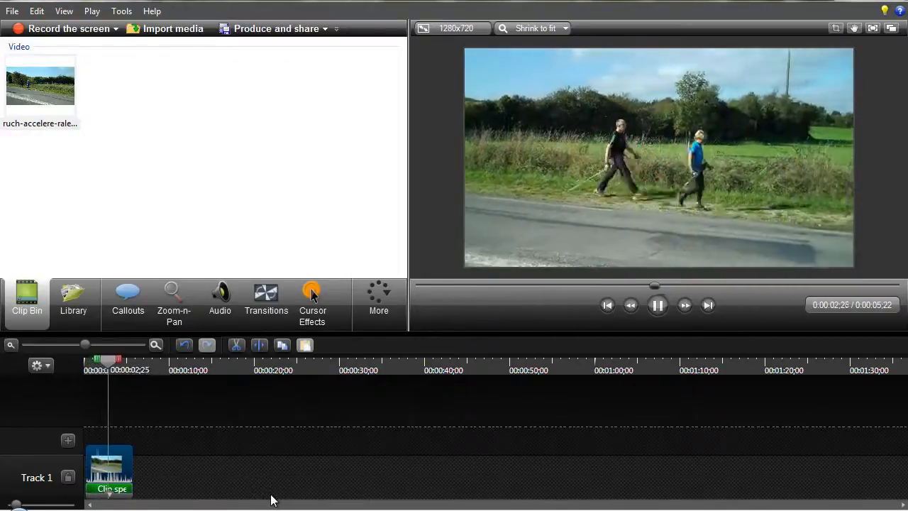
{"action": "key", "text": "space"}
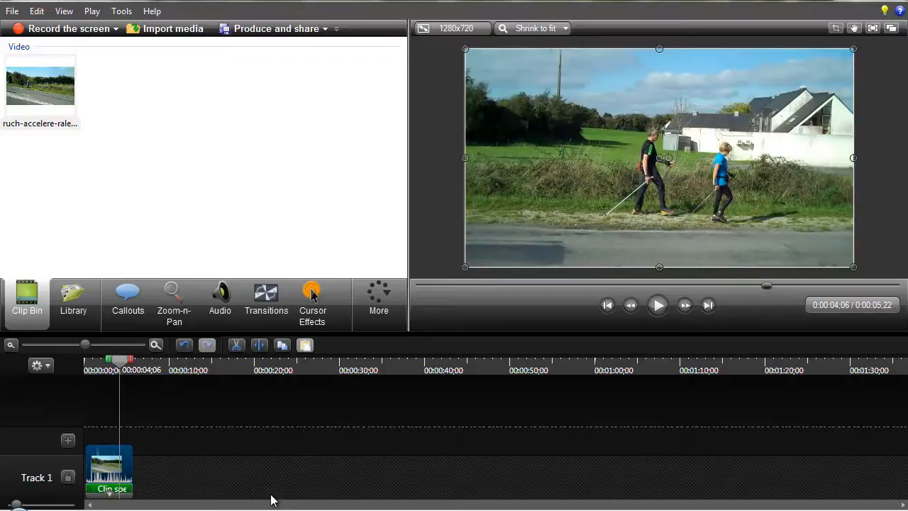
- Silence the clip's audio and play the clip again from near the start of the timeline
{"action": "left_click", "coordinate": [216, 310]}
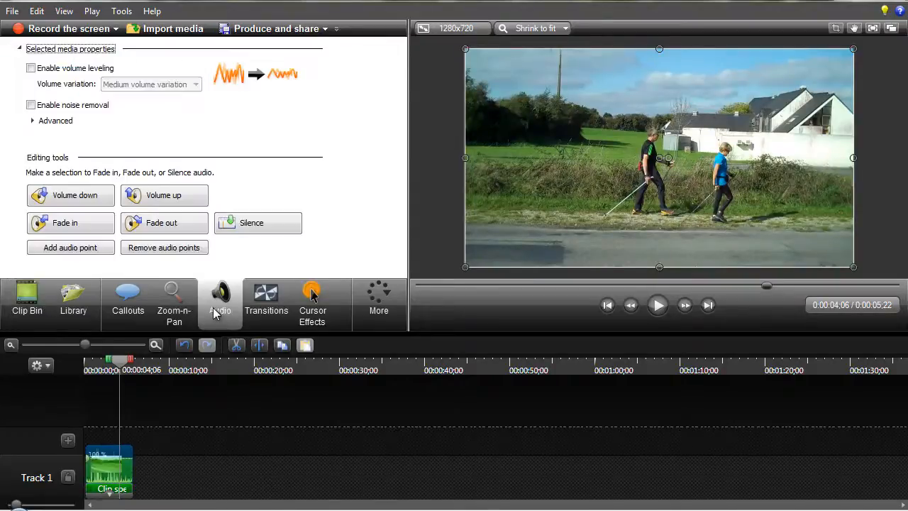
{"action": "left_click", "coordinate": [241, 224]}
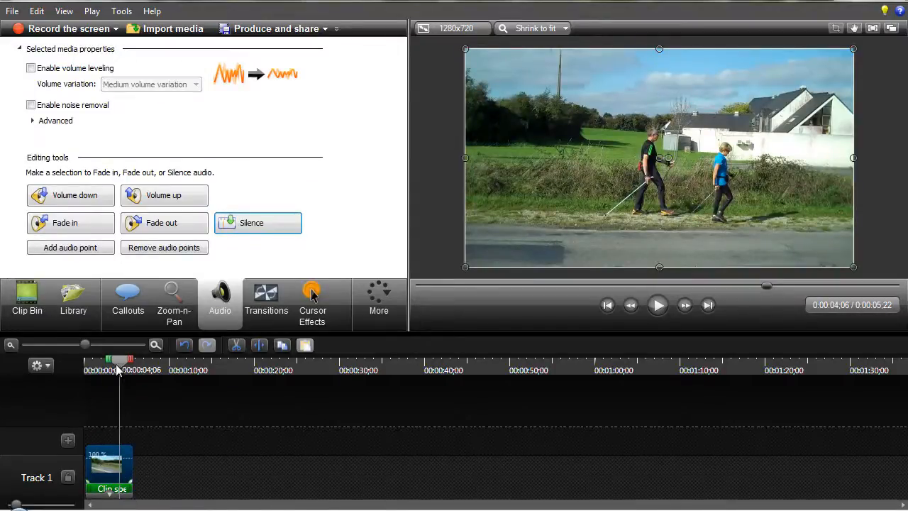
{"action": "left_click_drag", "start_coordinate": [117, 368], "coordinate": [85, 370]}
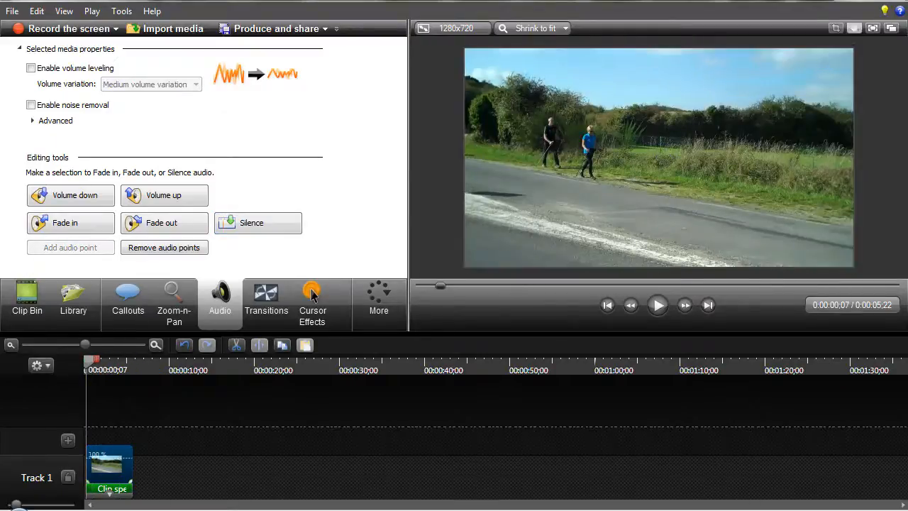
{"action": "key", "text": "space"}
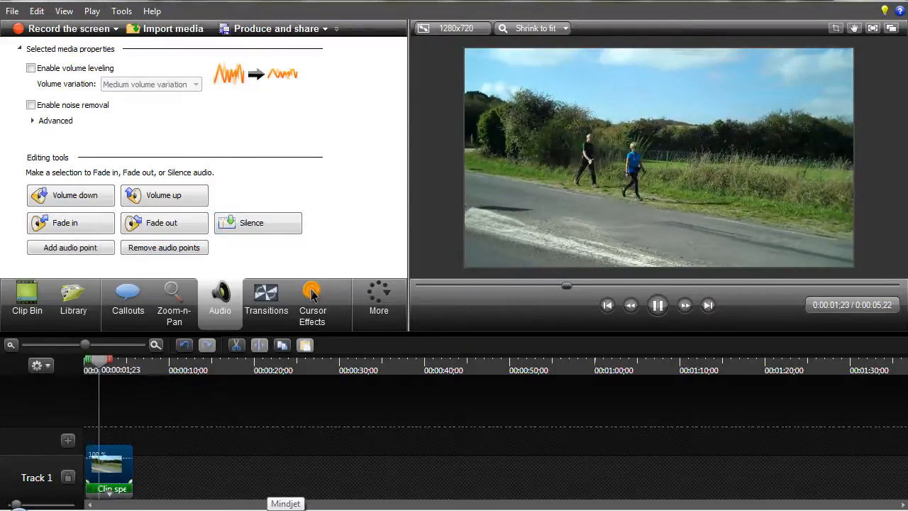
- Stop playback, set the clip's speed to 350 %, and move the playhead back to about one second
{"action": "left_click", "coordinate": [110, 487]}
{"action": "right_click", "coordinate": [110, 487]}
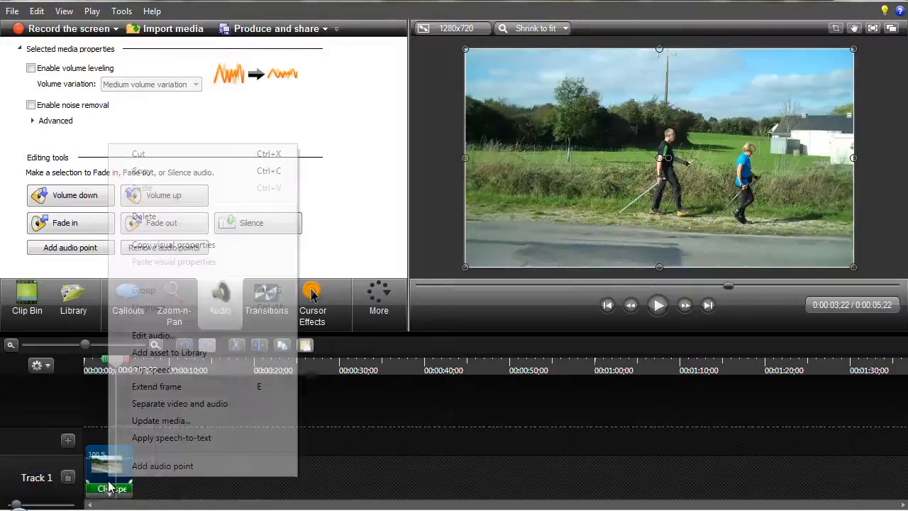
{"action": "left_click", "coordinate": [151, 369]}
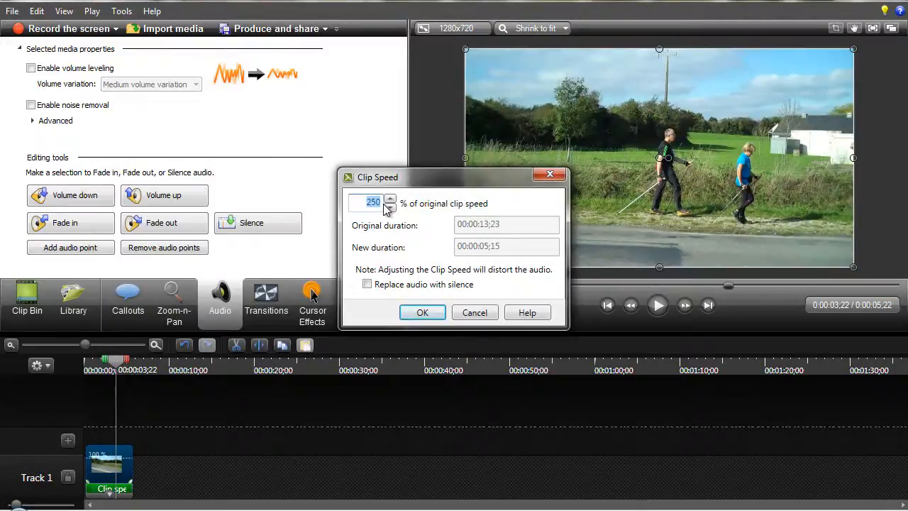
{"action": "type", "text": "350"}
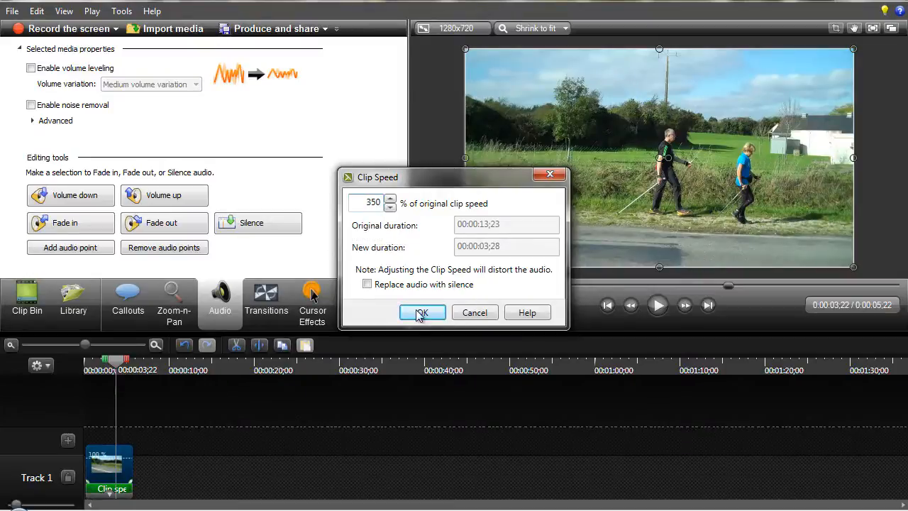
{"action": "left_click", "coordinate": [421, 313]}
{"action": "left_click_drag", "start_coordinate": [117, 363], "coordinate": [93, 363]}
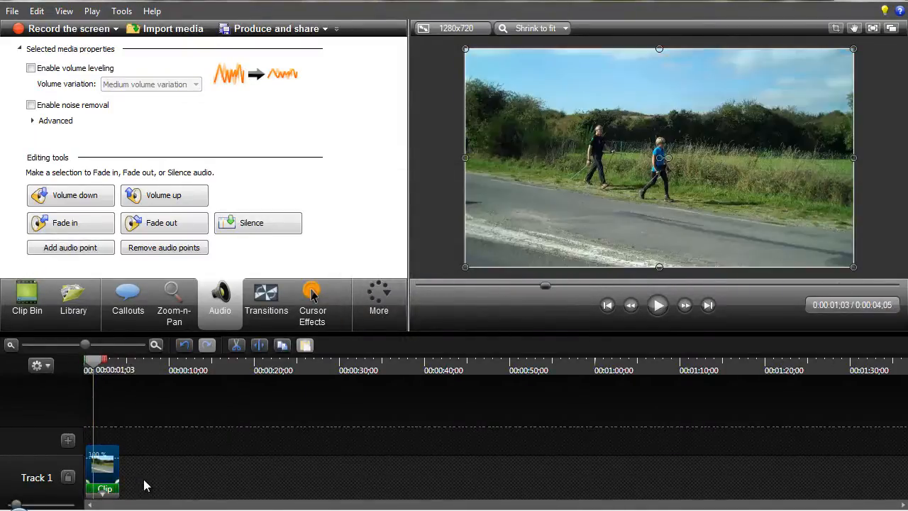
- Set the clip's speed to 50 % of the original and play back the slow-motion result
{"action": "right_click", "coordinate": [101, 474]}
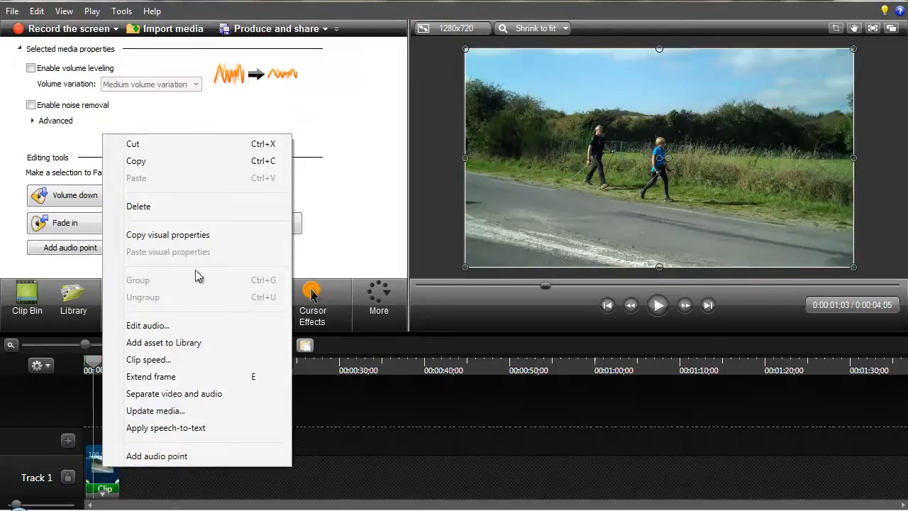
{"action": "left_click", "coordinate": [145, 360]}
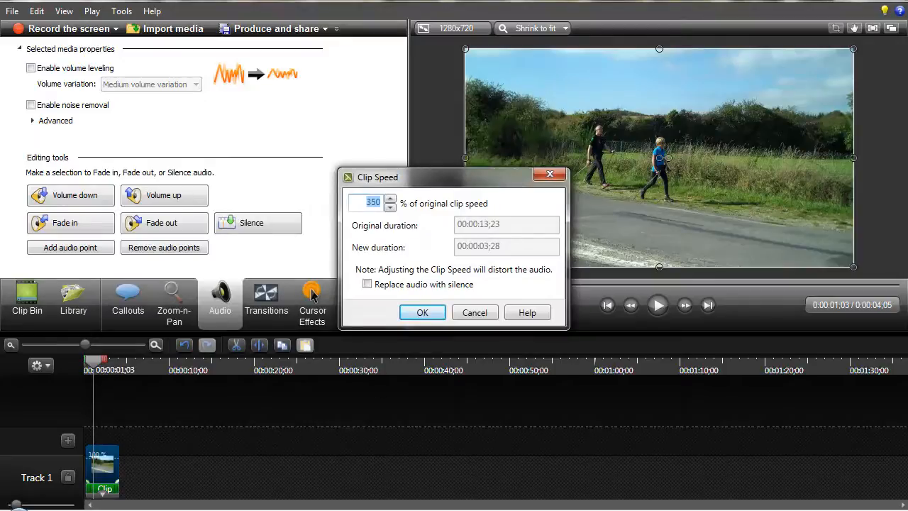
{"action": "type", "text": "50"}
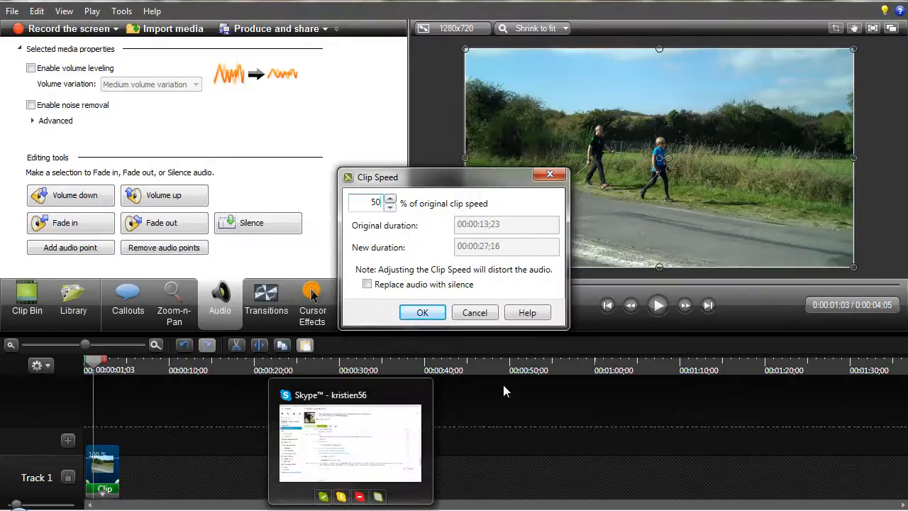
{"action": "left_click", "coordinate": [422, 312]}
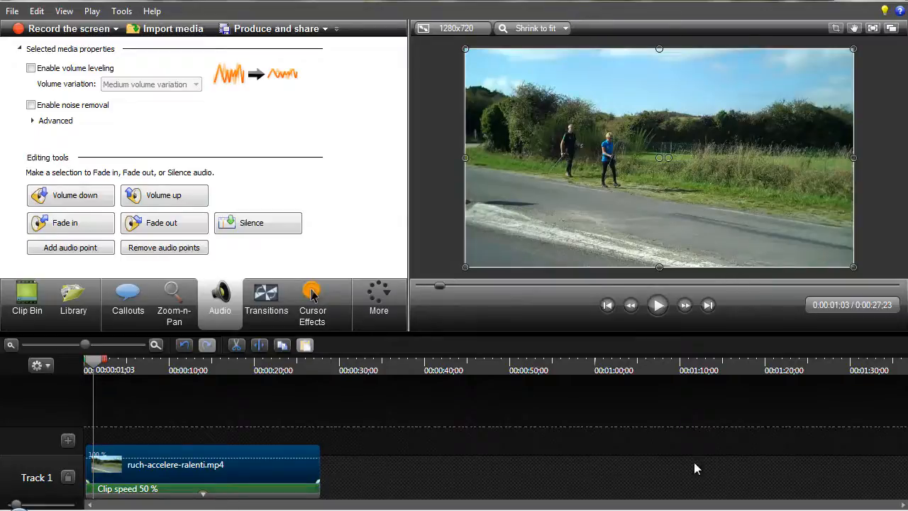
{"action": "key", "text": "space"}
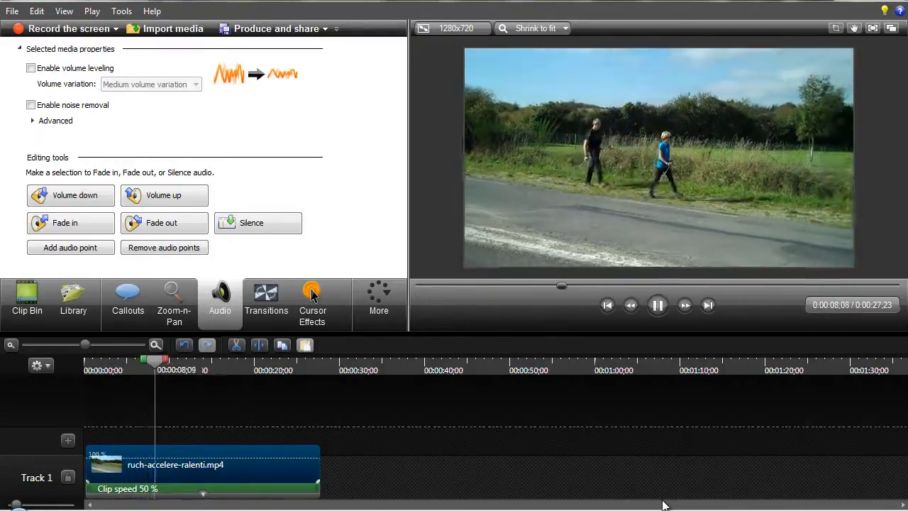
{"action": "key", "text": "space"}
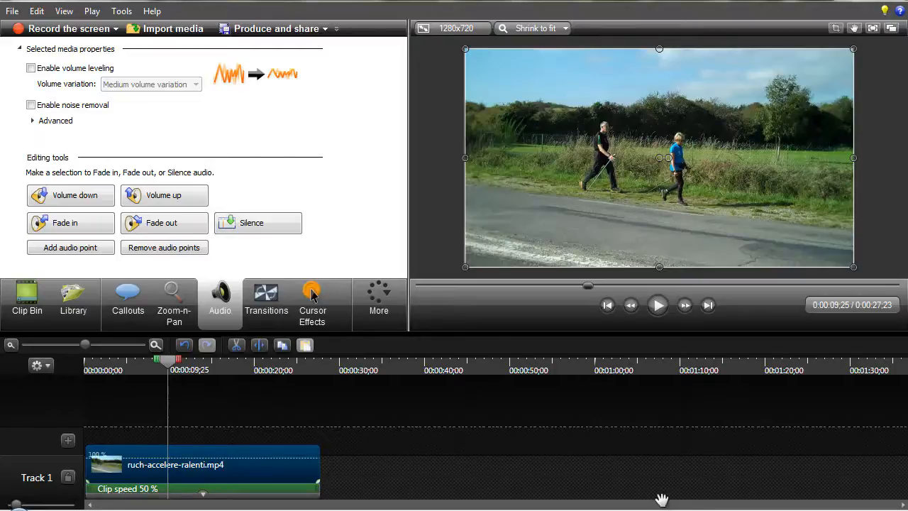
{"action": "key", "text": "space"}
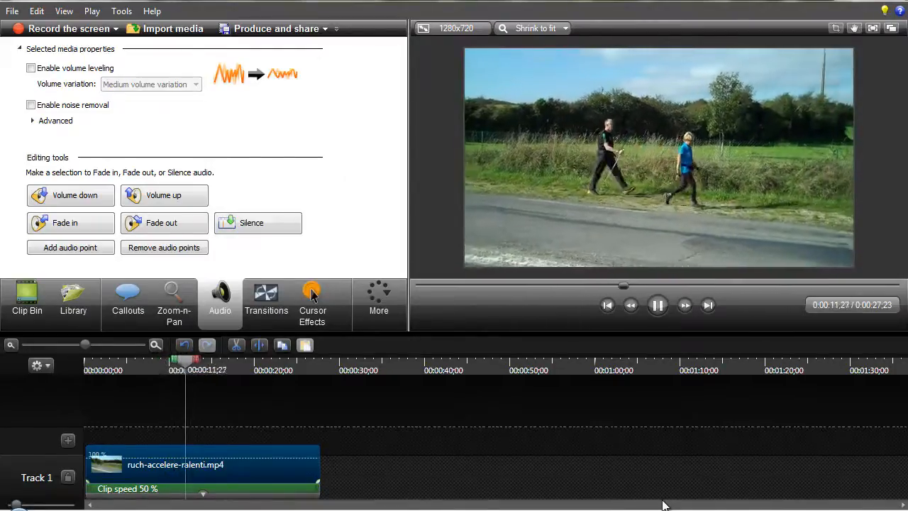
{"action": "key", "text": "space"}
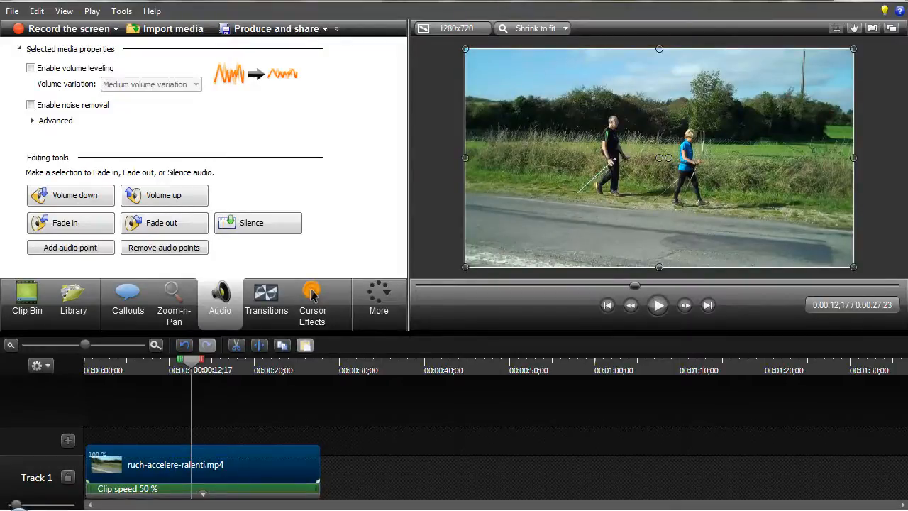
- Switch to the Vegas project and mute audio track 2 beneath the walking clip
{"action": "left_click", "coordinate": [385, 507]}
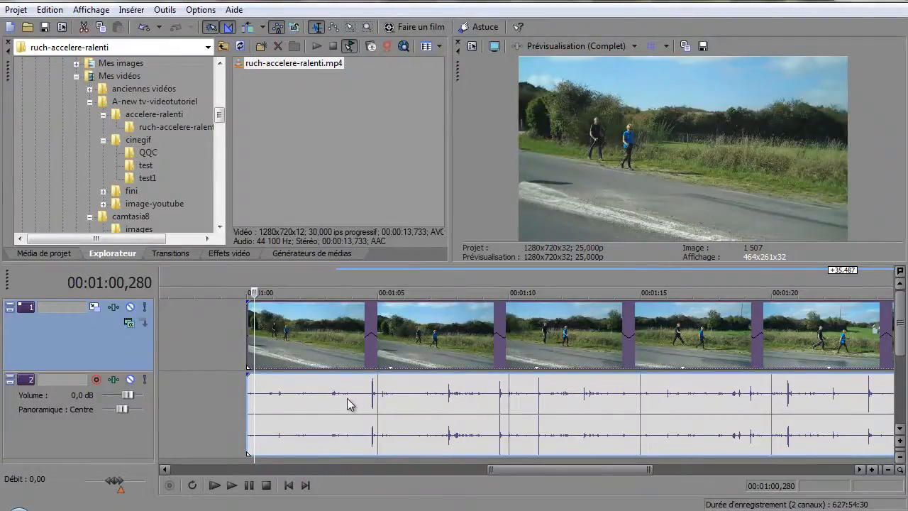
{"action": "scroll", "coordinate": [518, 477], "scroll_direction": "right", "scroll_amount": 5}
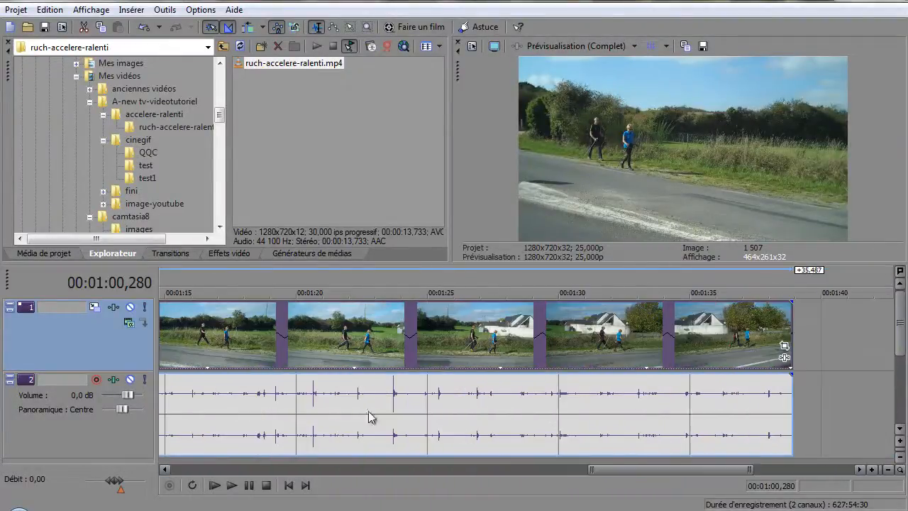
{"action": "left_click", "coordinate": [129, 380]}
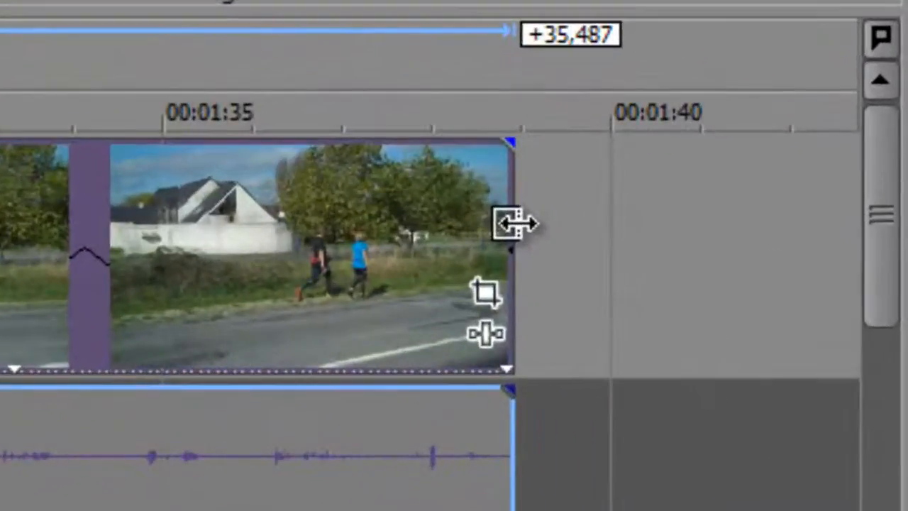
- Speed up the walking clip by time-compressing its end about 22.24 s, then about 13.25 s further, and play it
{"action": "key", "text": "ctrl"}
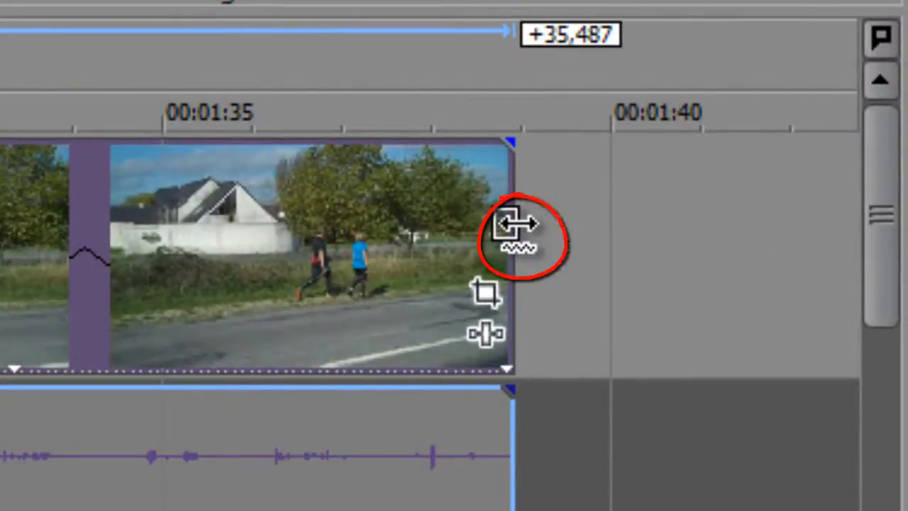
{"action": "left_click_drag", "start_coordinate": [517, 223], "coordinate": [208, 331]}
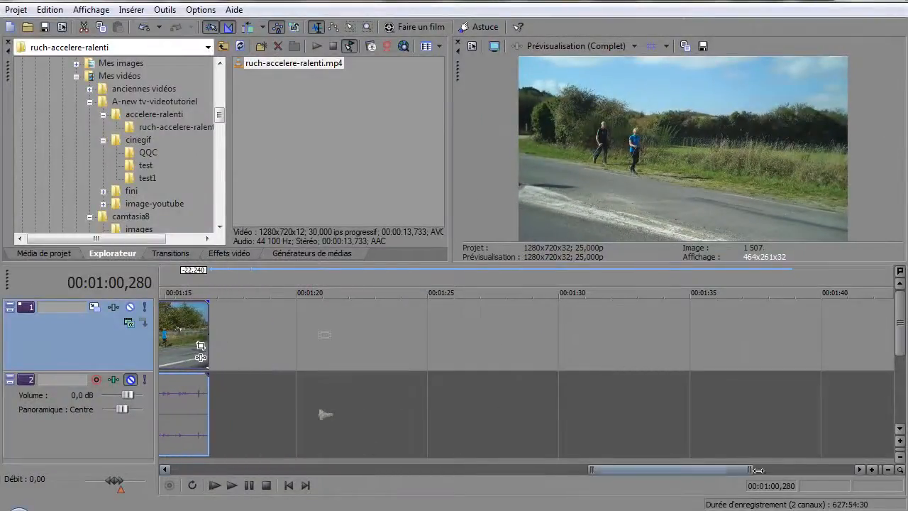
{"action": "left_click_drag", "start_coordinate": [728, 469], "coordinate": [627, 468]}
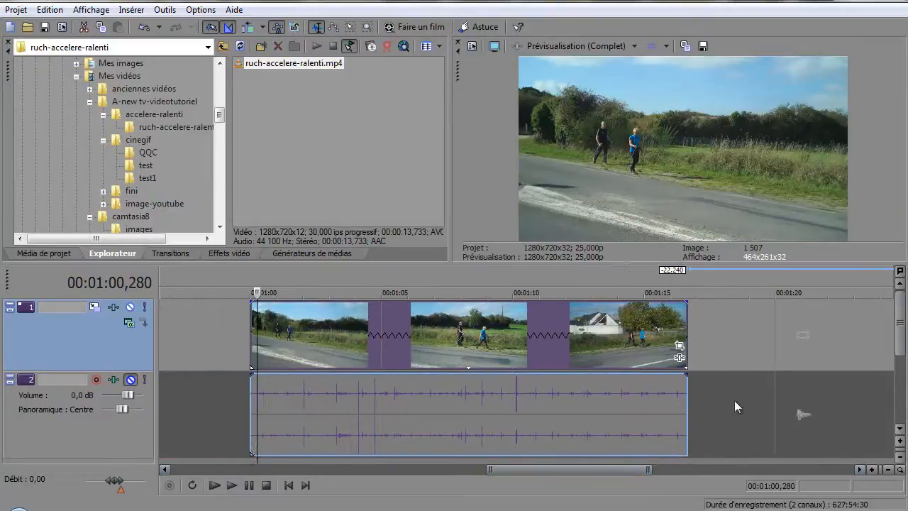
{"action": "left_click_drag", "start_coordinate": [677, 324], "coordinate": [332, 318]}
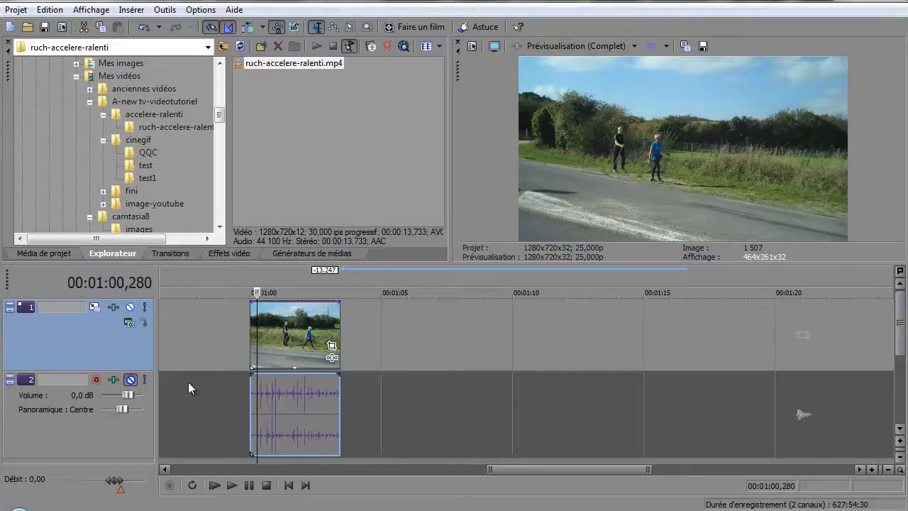
{"action": "key", "text": "space"}
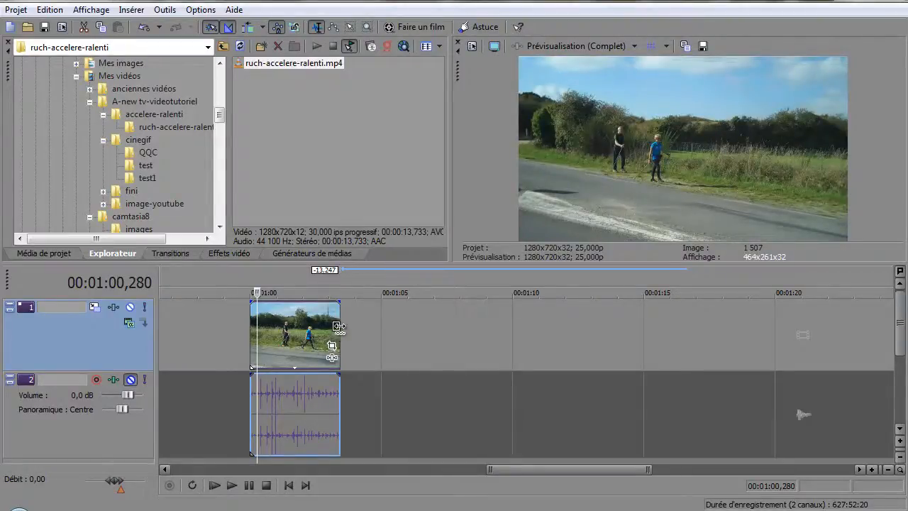
- Slow down the walking clip by time-stretching its end about 51.25 s later, and play it back
{"action": "left_click_drag", "start_coordinate": [340, 326], "coordinate": [905, 332]}
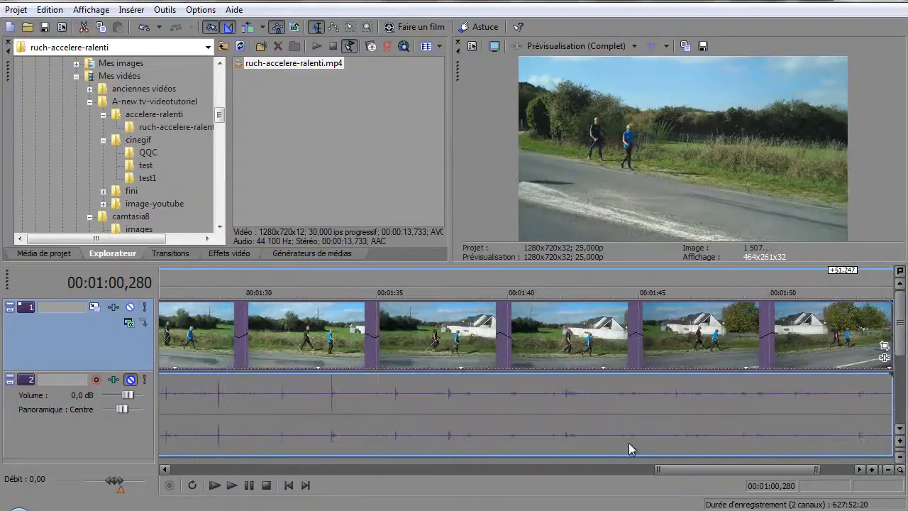
{"action": "left_click_drag", "start_coordinate": [680, 471], "coordinate": [476, 471]}
{"action": "key", "text": "space"}
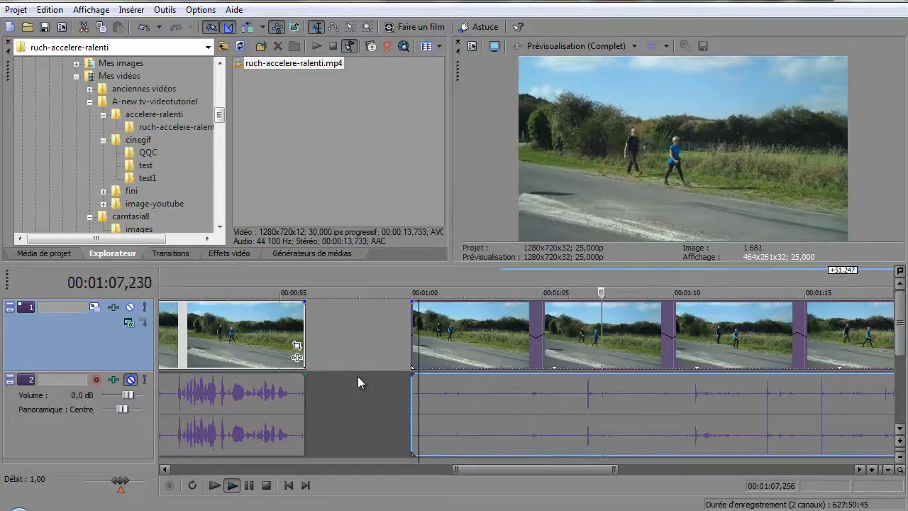
- Follow the slowed walking clip further along the timeline and stop its playback
{"action": "left_click_drag", "start_coordinate": [599, 467], "coordinate": [621, 465]}
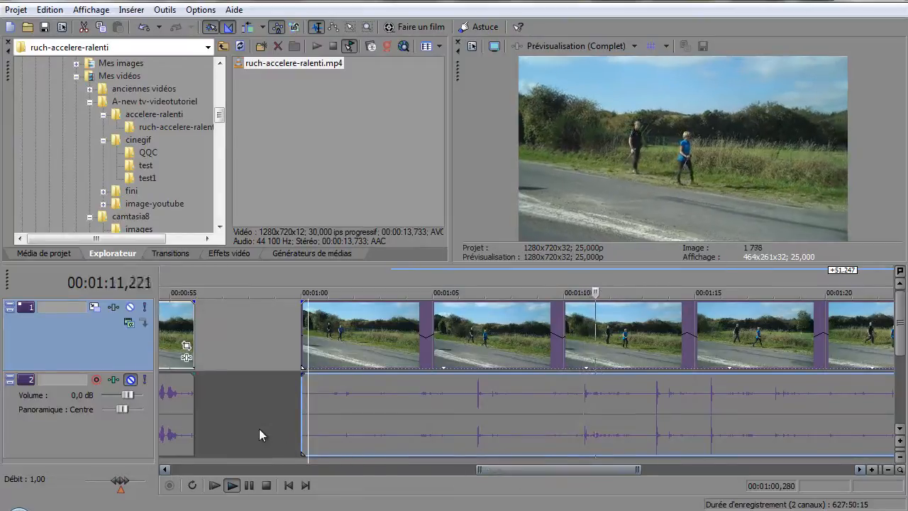
{"action": "key", "text": "space"}
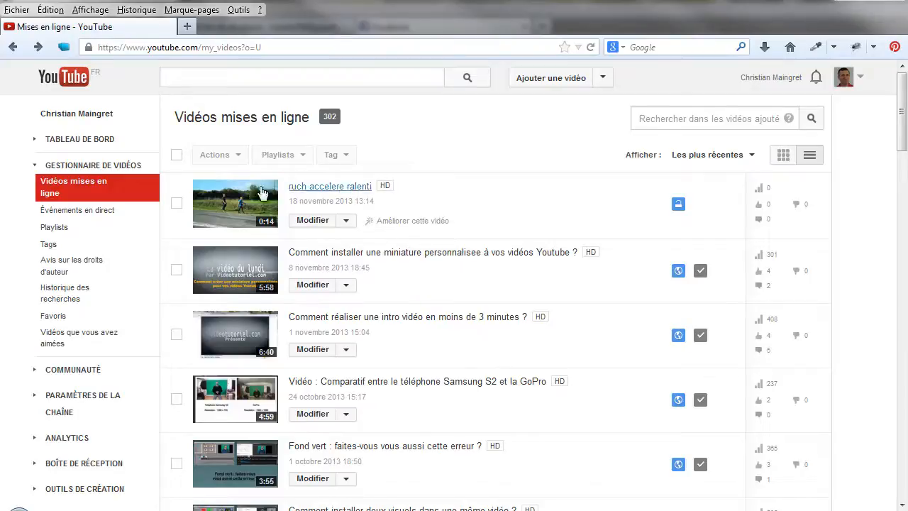
- Switch to YouTube's uploaded videos, open "ruch accelere ralenti" for enhancement (Retouches), and set its slow motion to x 8
{"action": "left_click", "coordinate": [347, 221]}
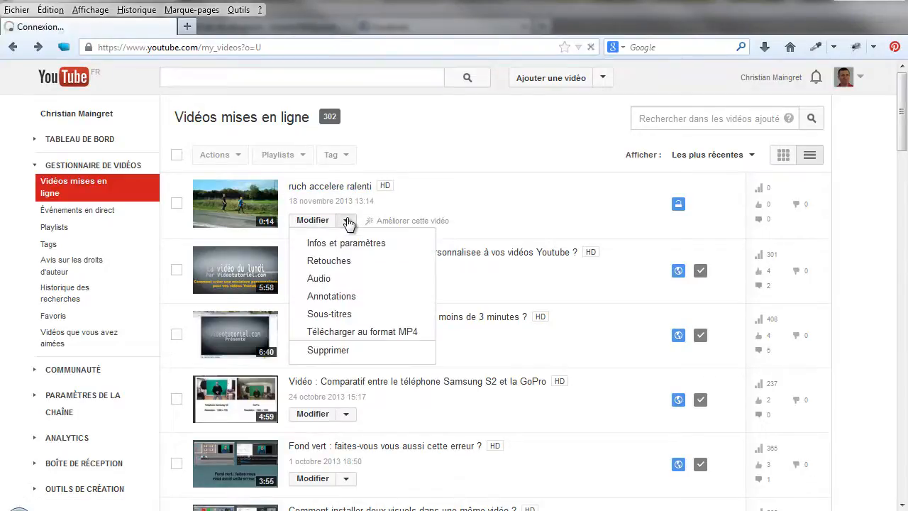
{"action": "left_click", "coordinate": [332, 262]}
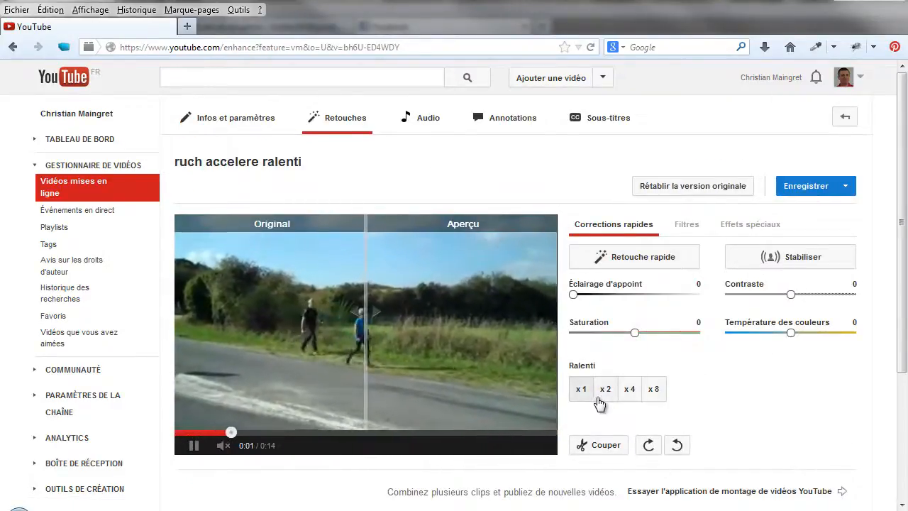
{"action": "left_click", "coordinate": [653, 389]}
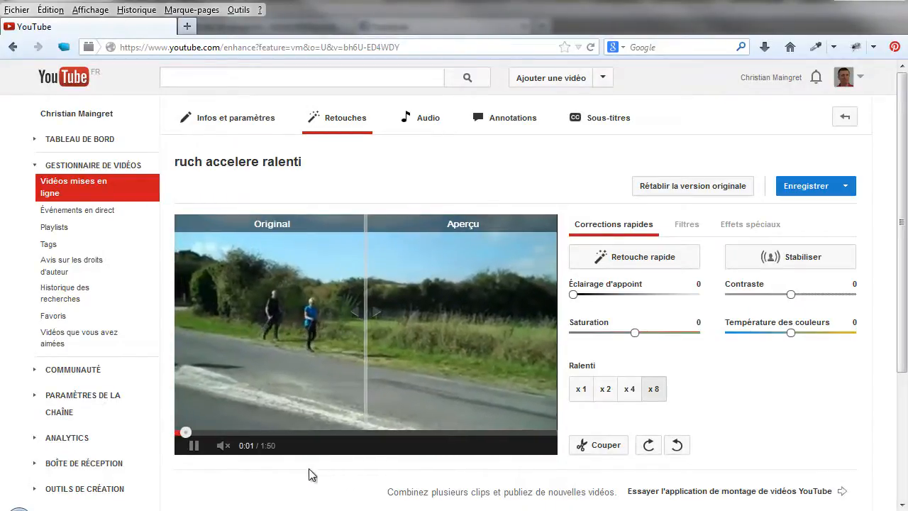
- Turn up the preview's volume to listen to the slowed video's sound, and mute it again
{"action": "mouse_move", "coordinate": [239, 448]}
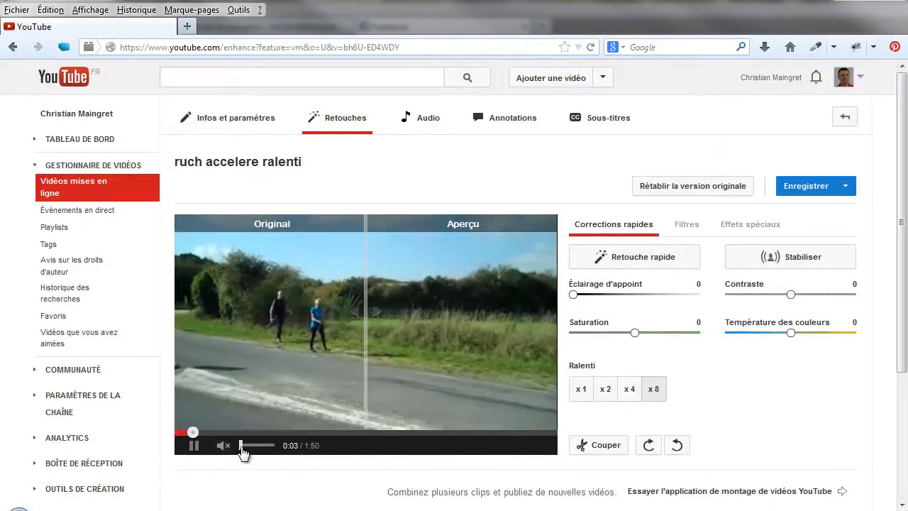
{"action": "left_click_drag", "start_coordinate": [245, 448], "coordinate": [270, 448]}
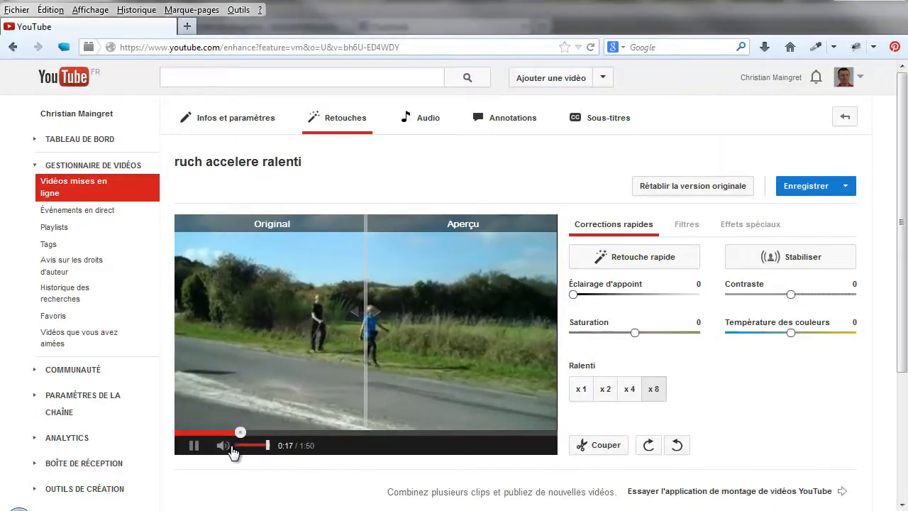
{"action": "left_click", "coordinate": [241, 449]}
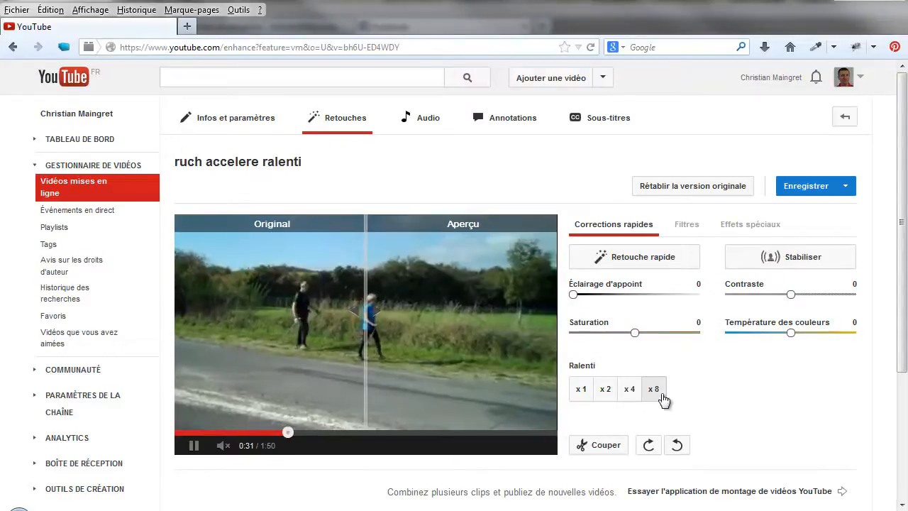
- Set the video's slow motion to x 4 and save the modifications to the current video
{"action": "left_click", "coordinate": [629, 389]}
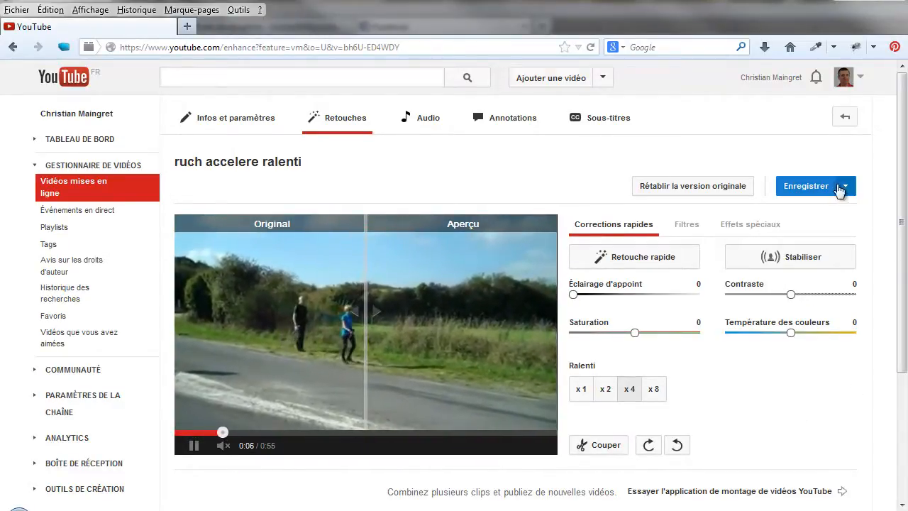
{"action": "left_click", "coordinate": [805, 186]}
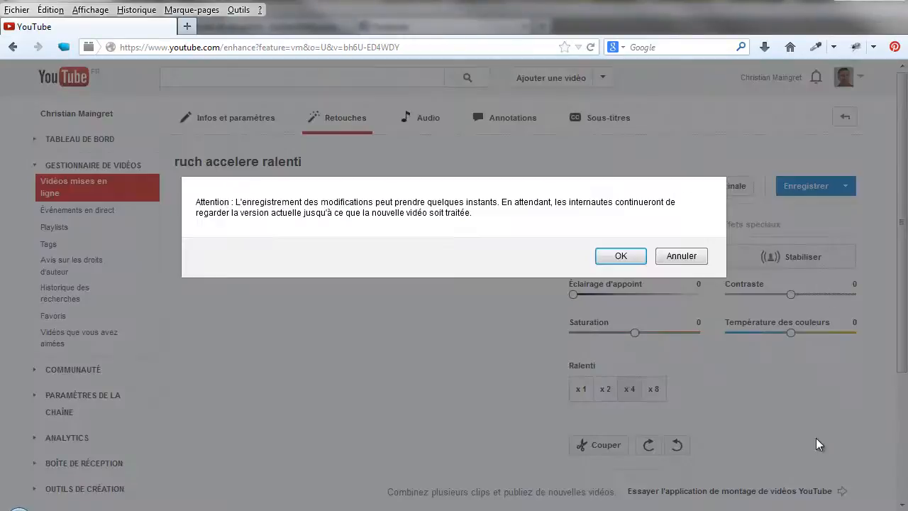
{"action": "left_click", "coordinate": [621, 258]}
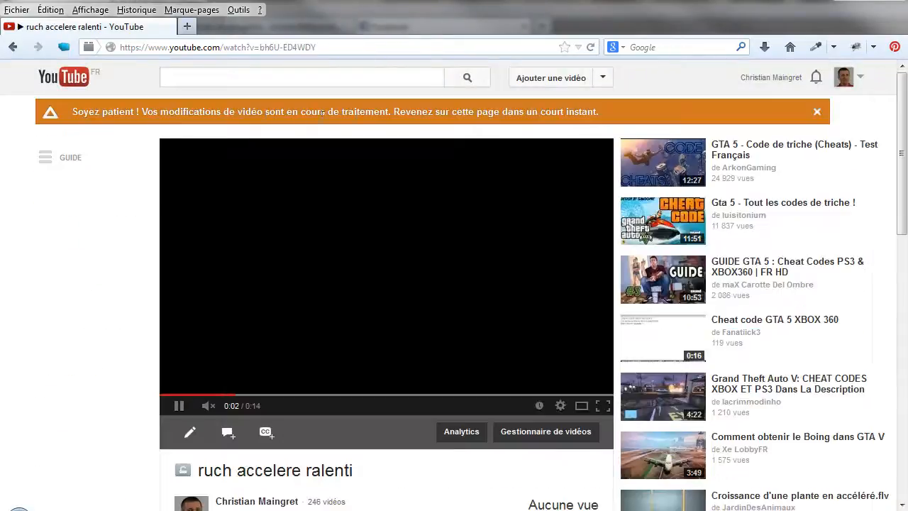
- Pause the video's playback and return to the video manager (Gestionnaire de vidéos)
{"action": "left_click", "coordinate": [180, 406]}
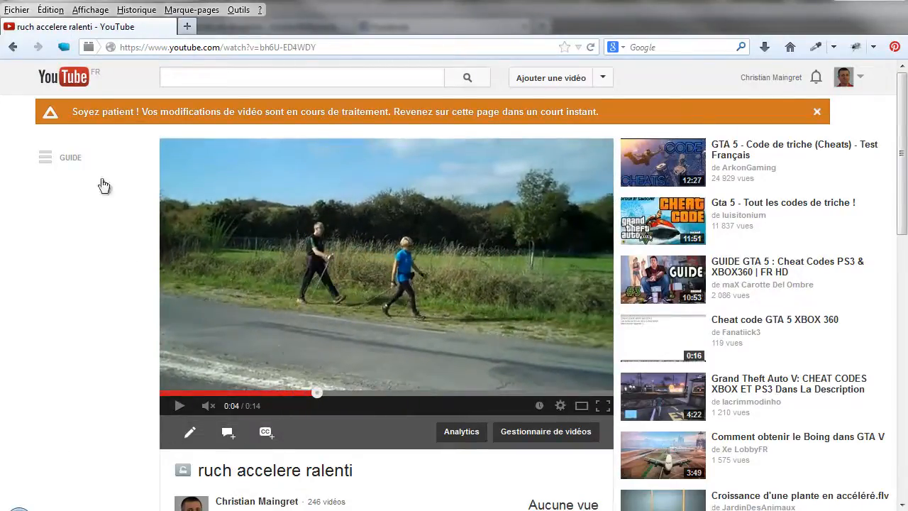
{"action": "left_click", "coordinate": [602, 78]}
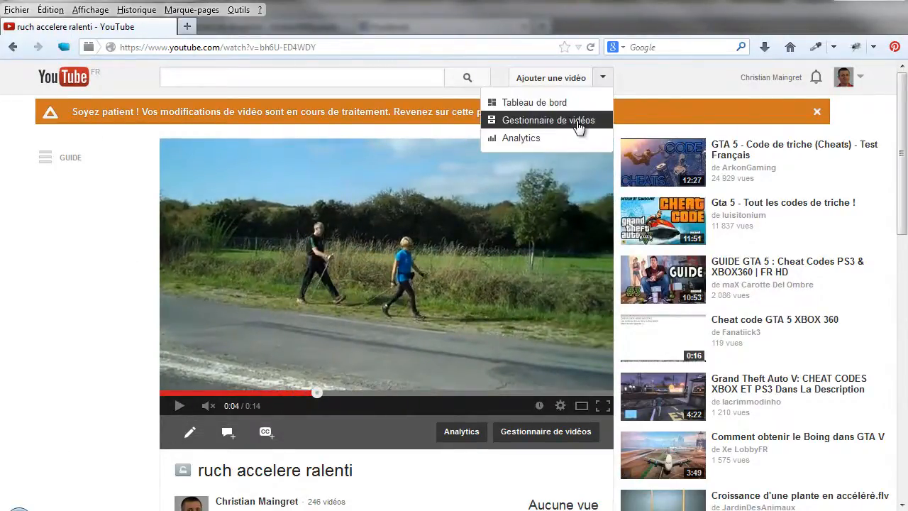
{"action": "left_click", "coordinate": [560, 122]}
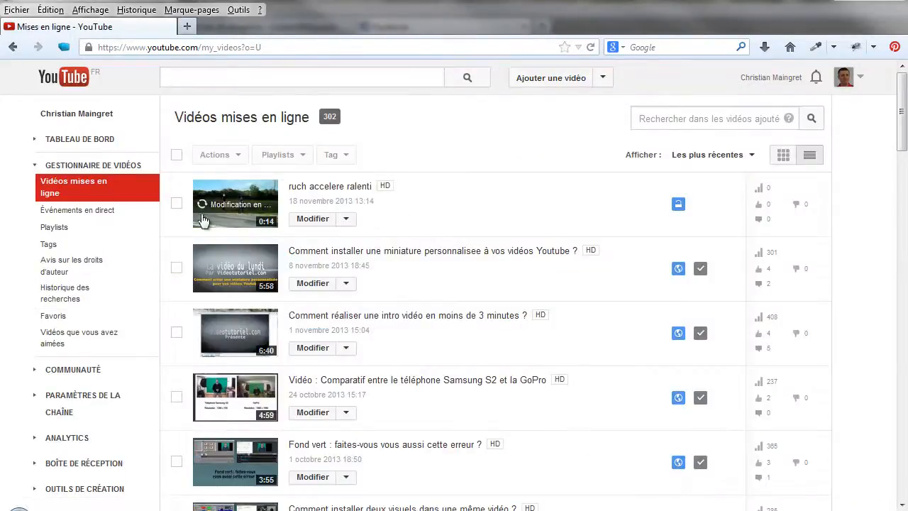
- Show the edit options of "ruch accelere ralenti", including its MP4 download, and close them without choosing one
{"action": "left_click", "coordinate": [347, 219]}
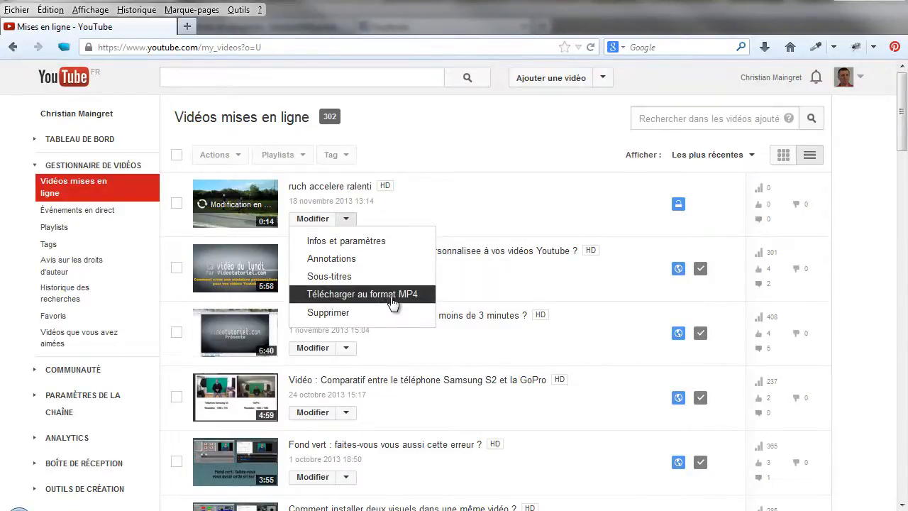
{"action": "left_click", "coordinate": [516, 283]}
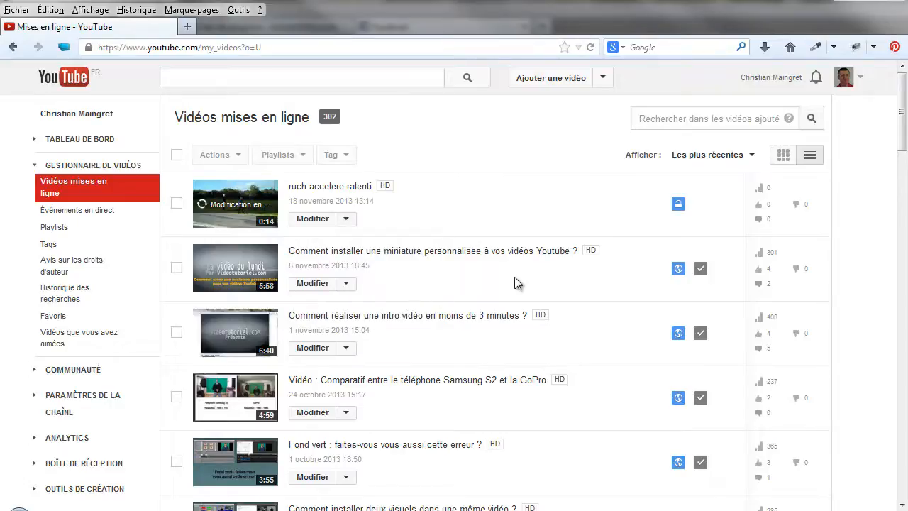